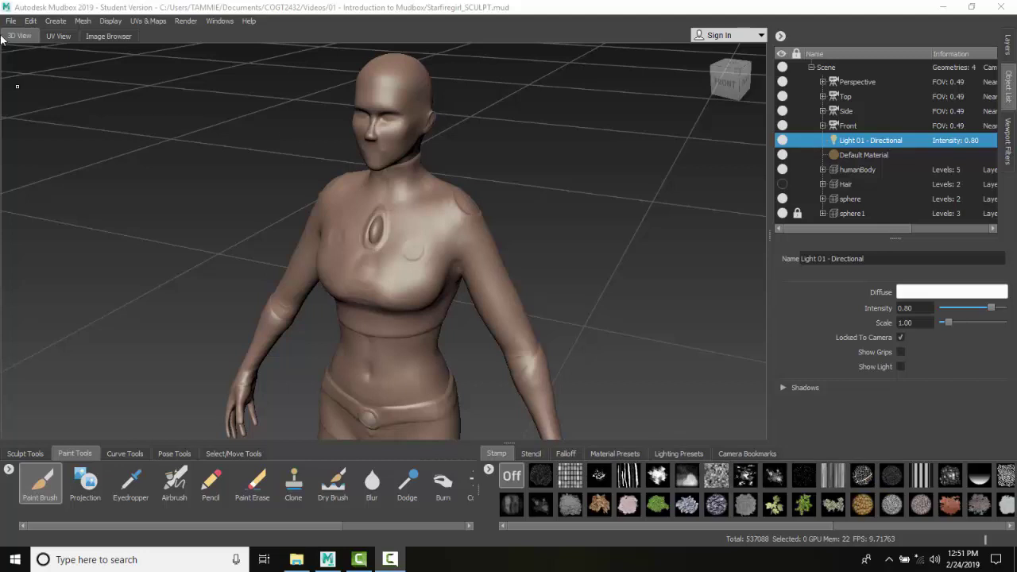
Step: Create an Image Based light from Create > Lights, then select it and the Directional light
click(62, 24)
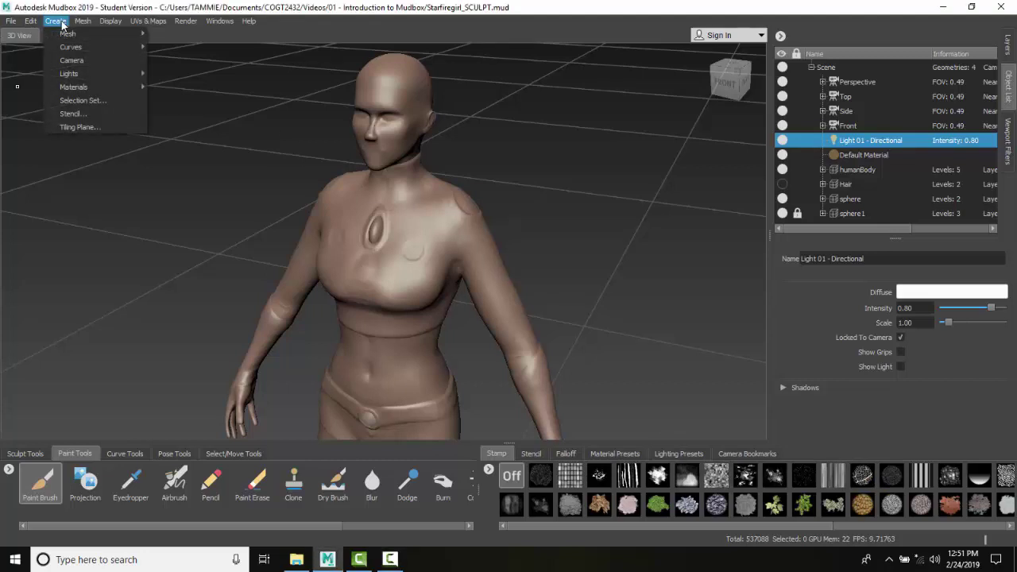
mouse_move(81, 73)
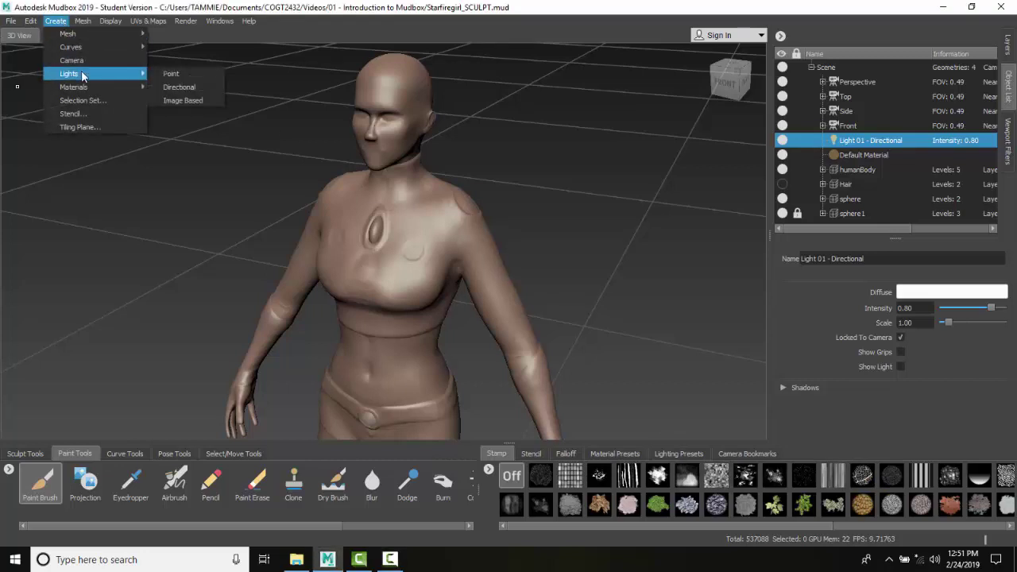
click(178, 99)
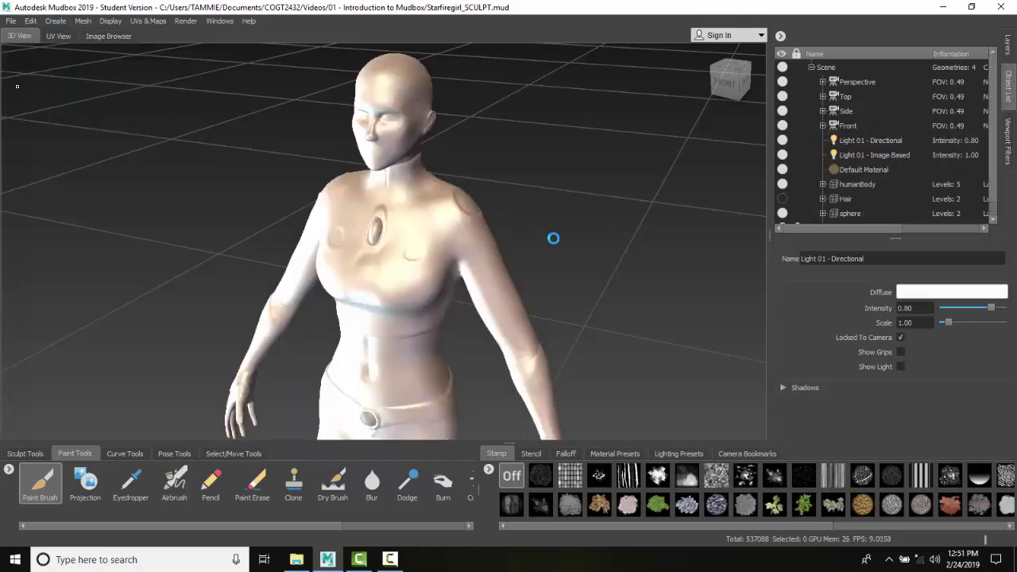
click(868, 155)
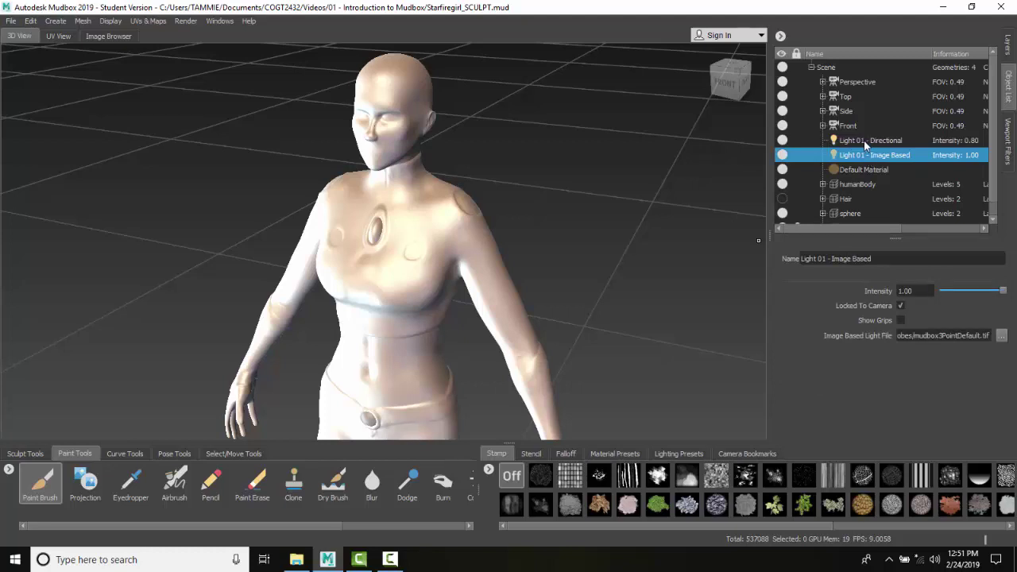
click(866, 142)
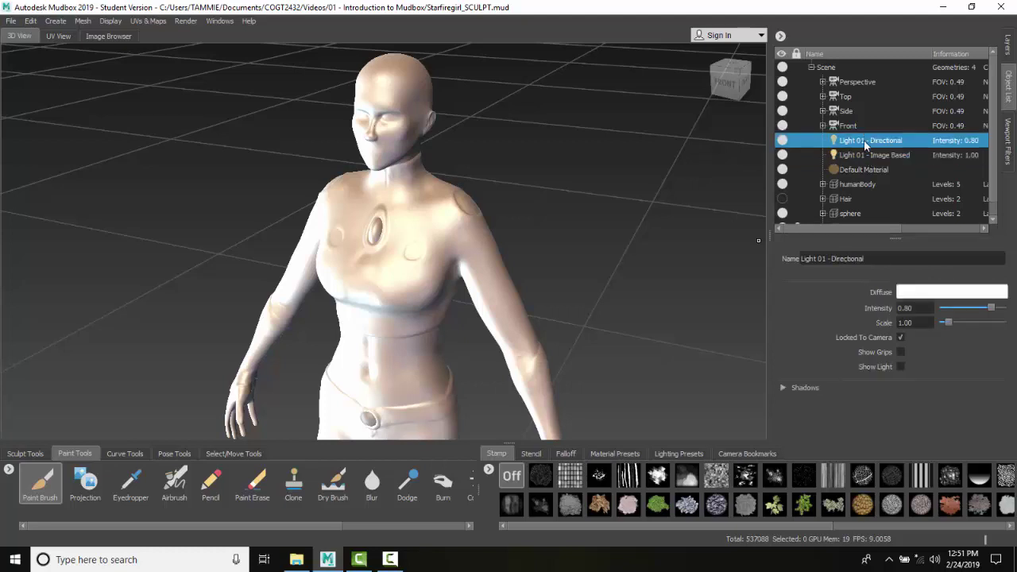
Step: Delete Light 01 - Directional and select Light 01 - Image Based
right_click(864, 140)
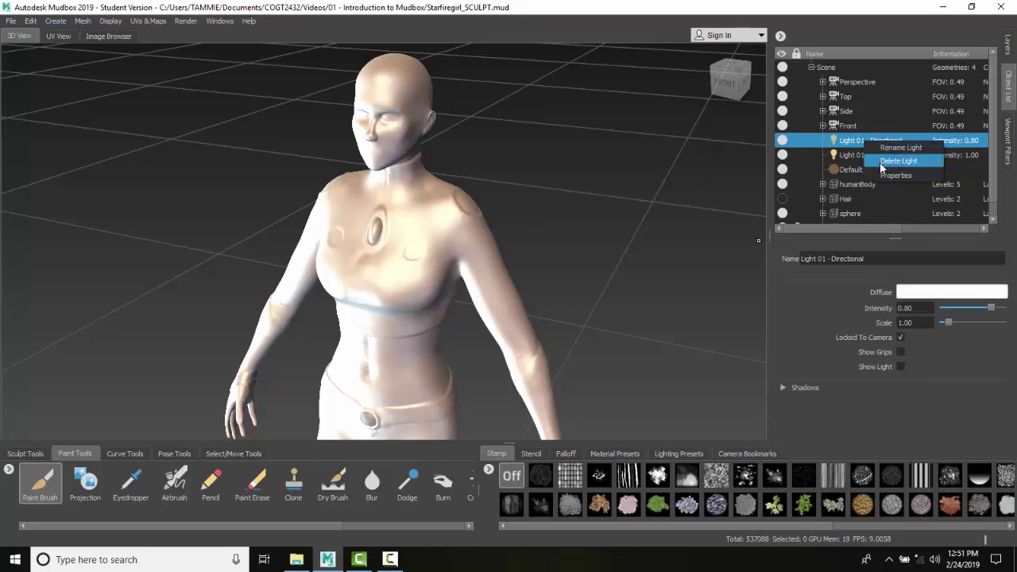
click(879, 162)
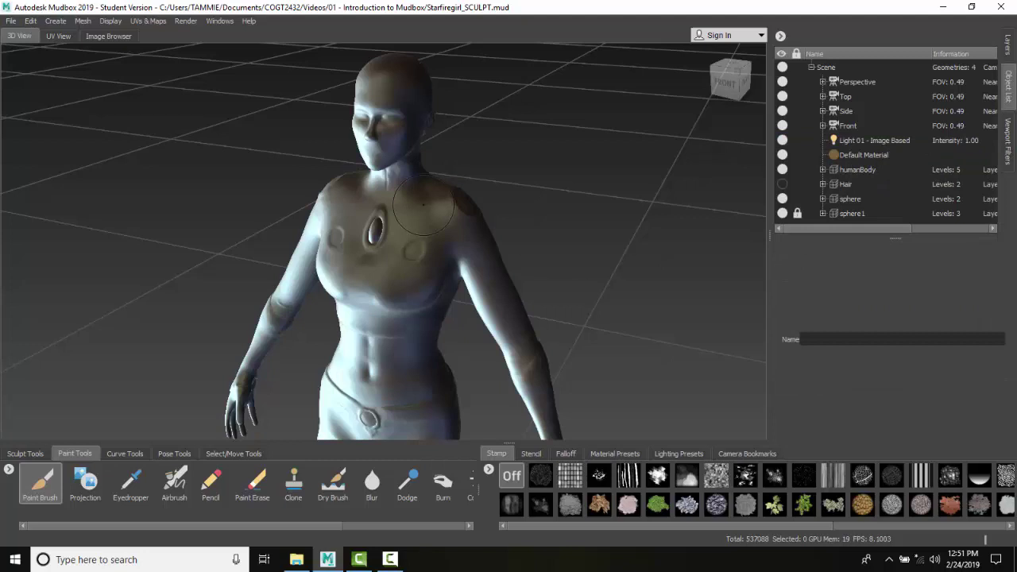
click(862, 140)
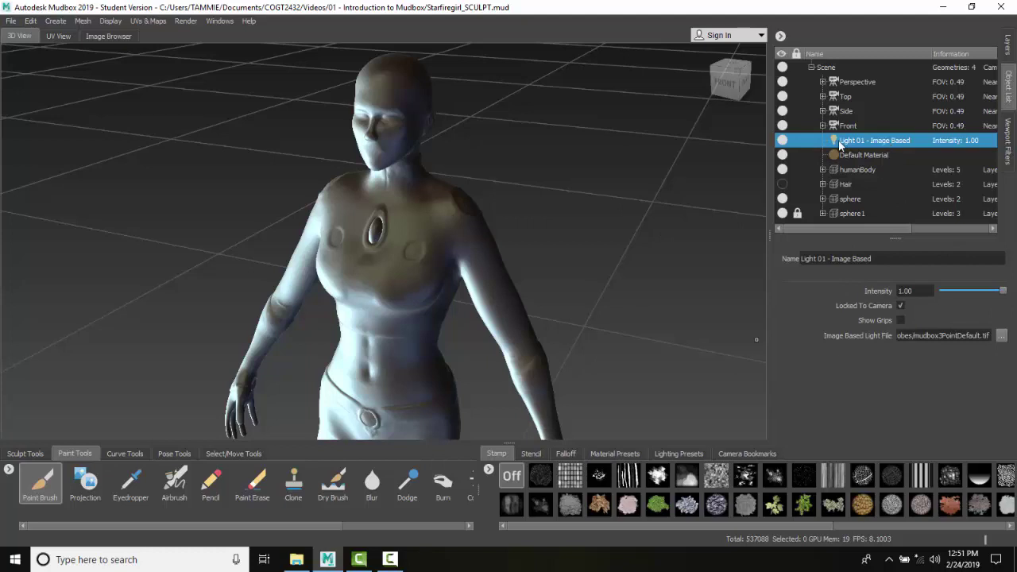
Step: Nudge the image-based light's intensity to 0.99 and turn on Show Grips
mouse_move(1004, 292)
mouse_down()
mouse_move(961, 292)
mouse_move(1004, 290)
mouse_up()
scroll(639, 314, down, 10)
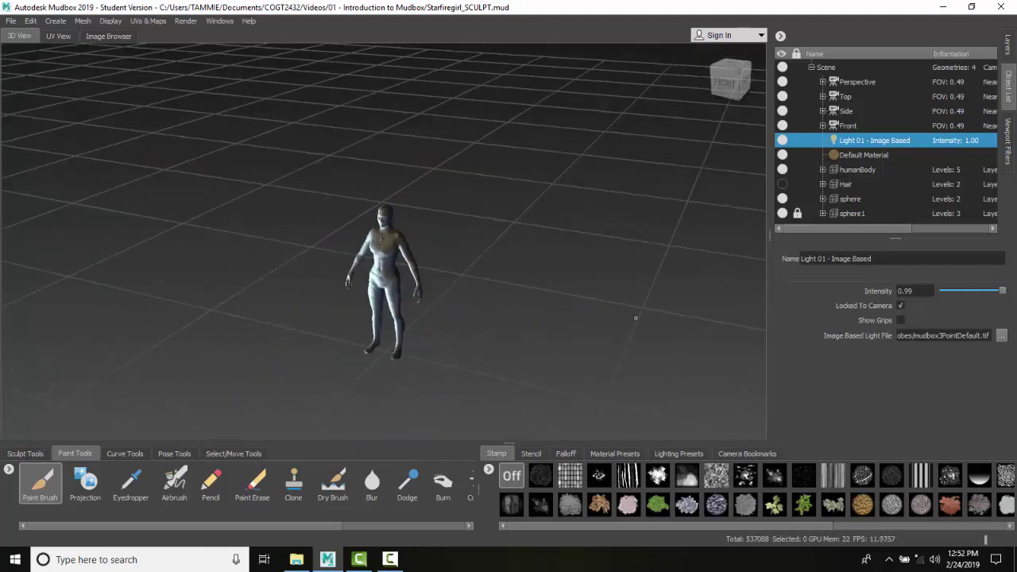
click(899, 321)
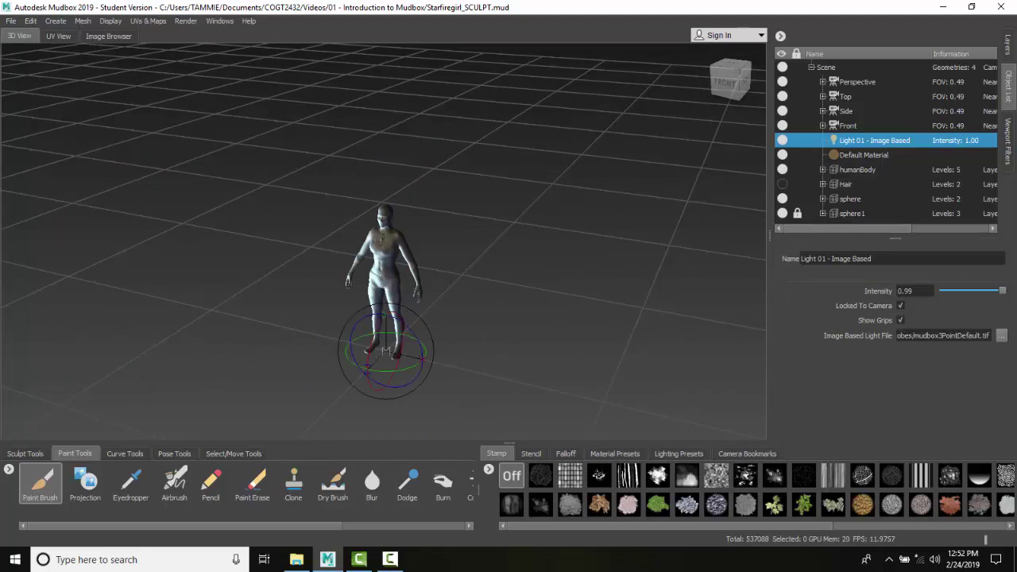
Step: Rotate the light around the figure with its grip rings, leaving the grips shown
scroll(390, 443, up, 5)
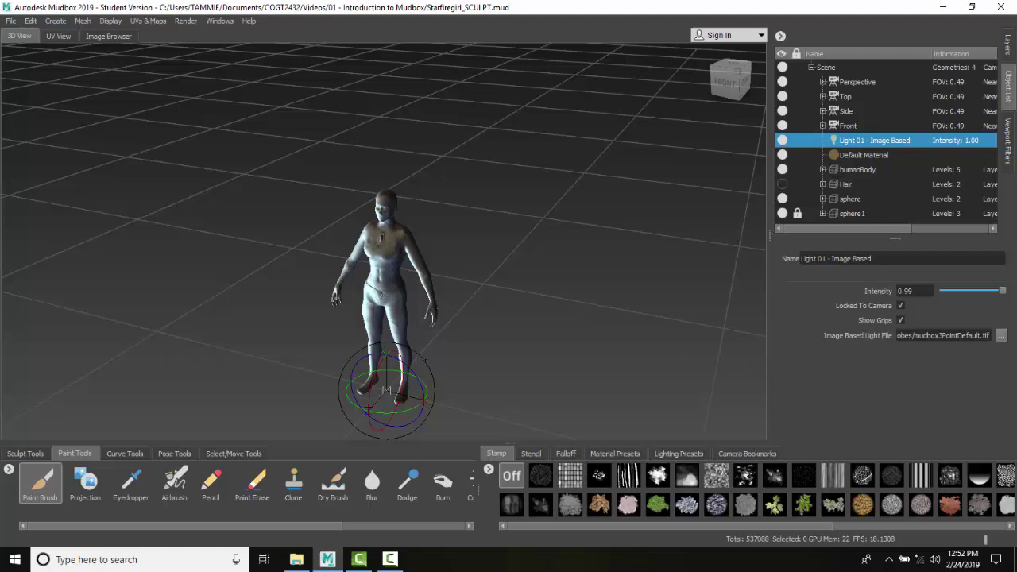
scroll(390, 443, down, 3)
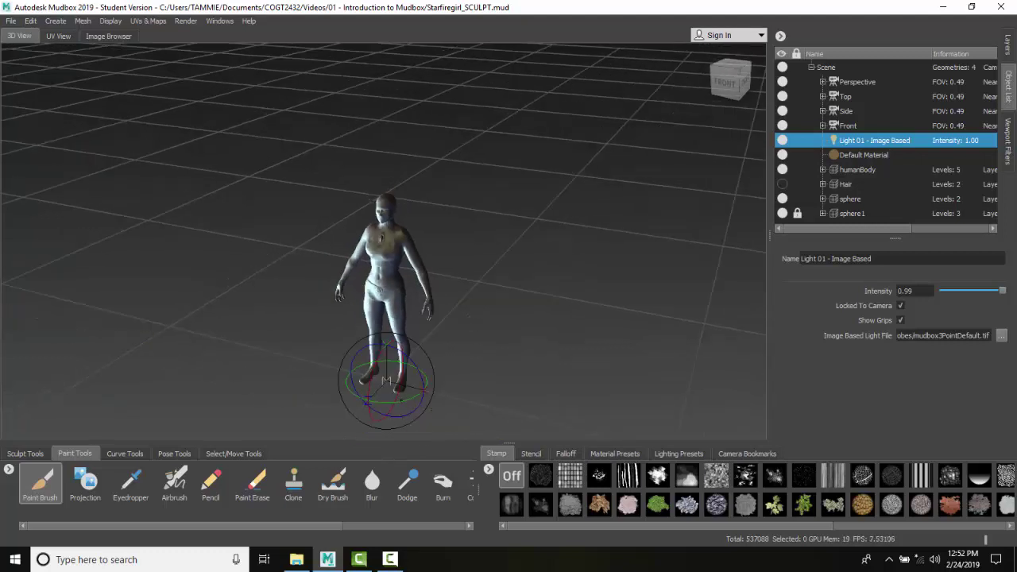
mouse_move(386, 380)
mouse_down()
mouse_move(357, 392)
mouse_move(388, 380)
mouse_up()
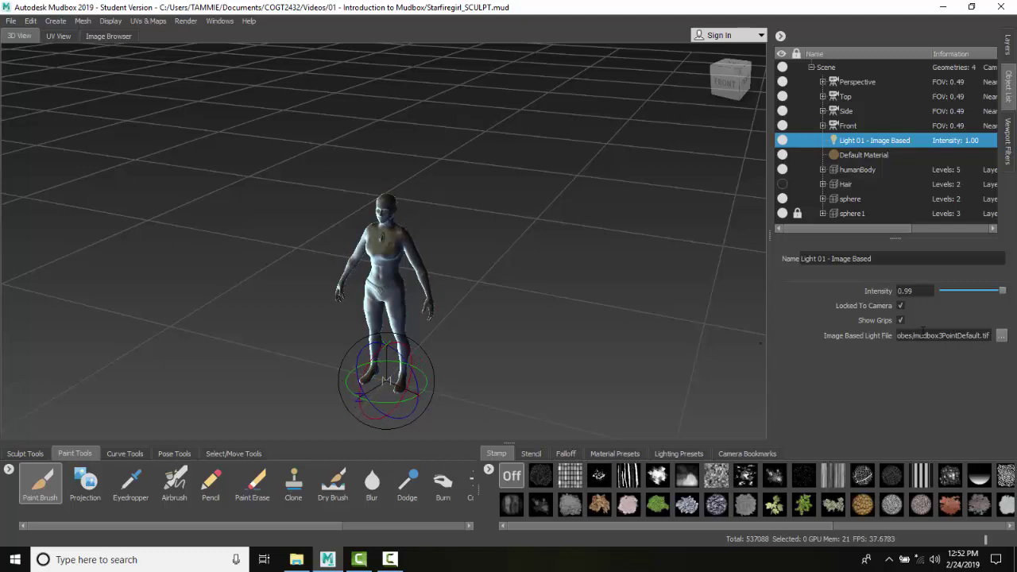
click(900, 320)
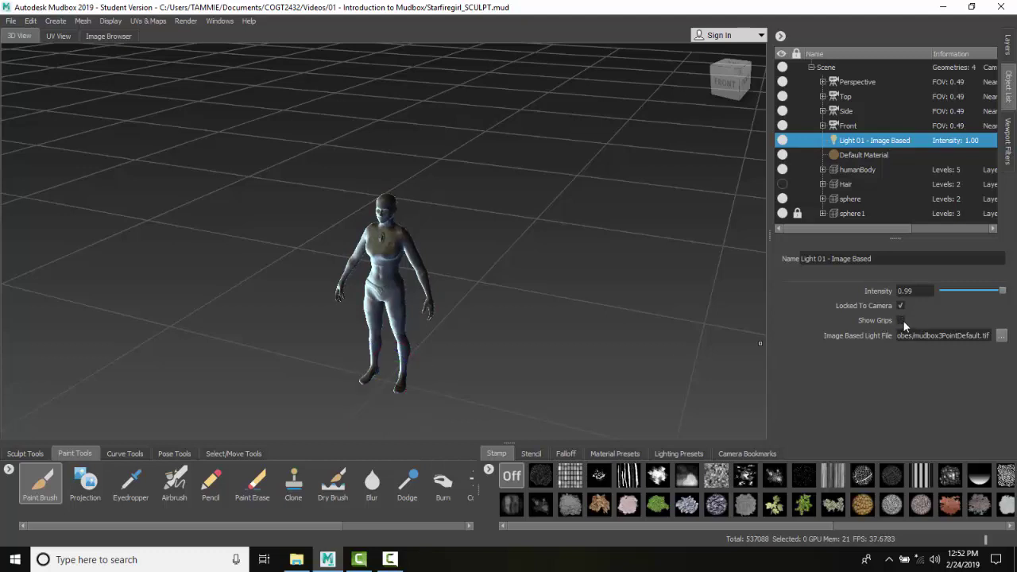
click(902, 320)
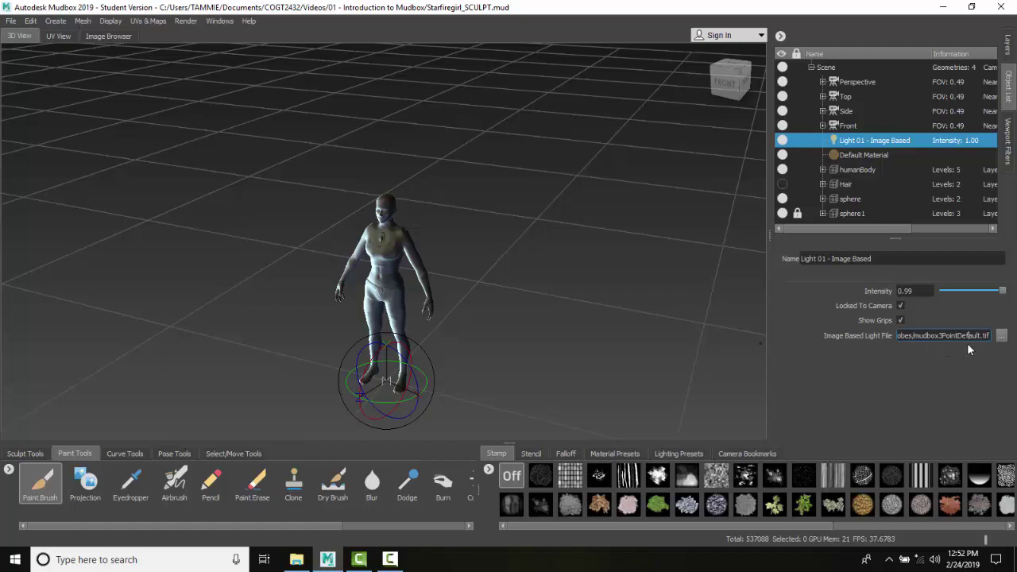
Step: Load overcast.exr from textures > Lightprobes as the image-based light file
click(1002, 336)
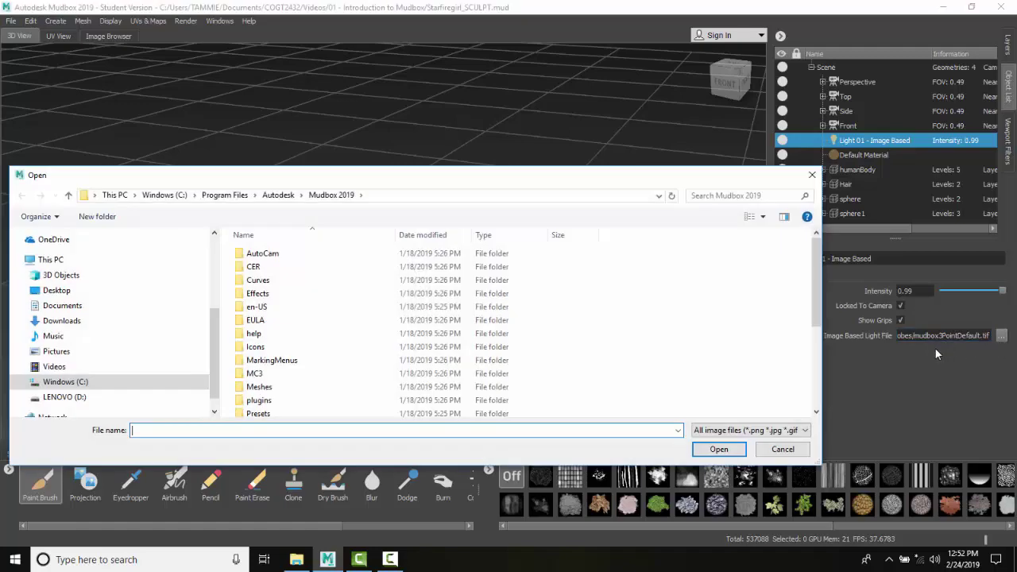
scroll(343, 347, down, 3)
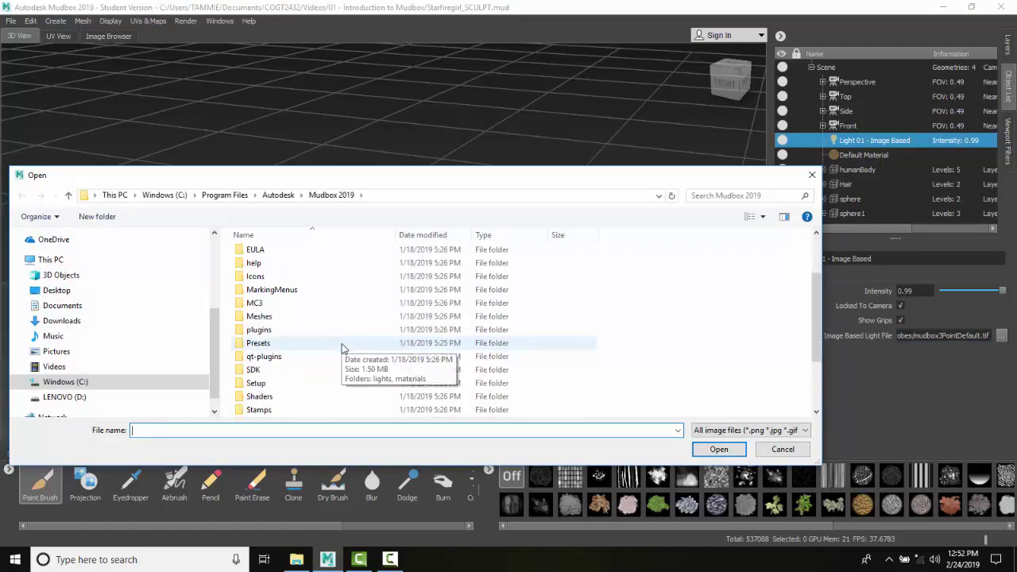
double_click(275, 370)
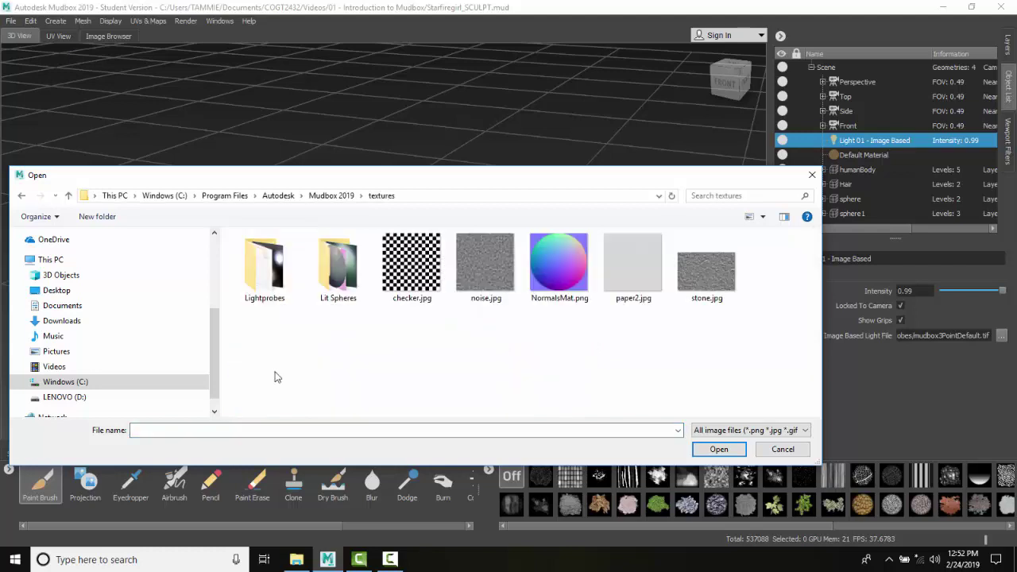
double_click(269, 288)
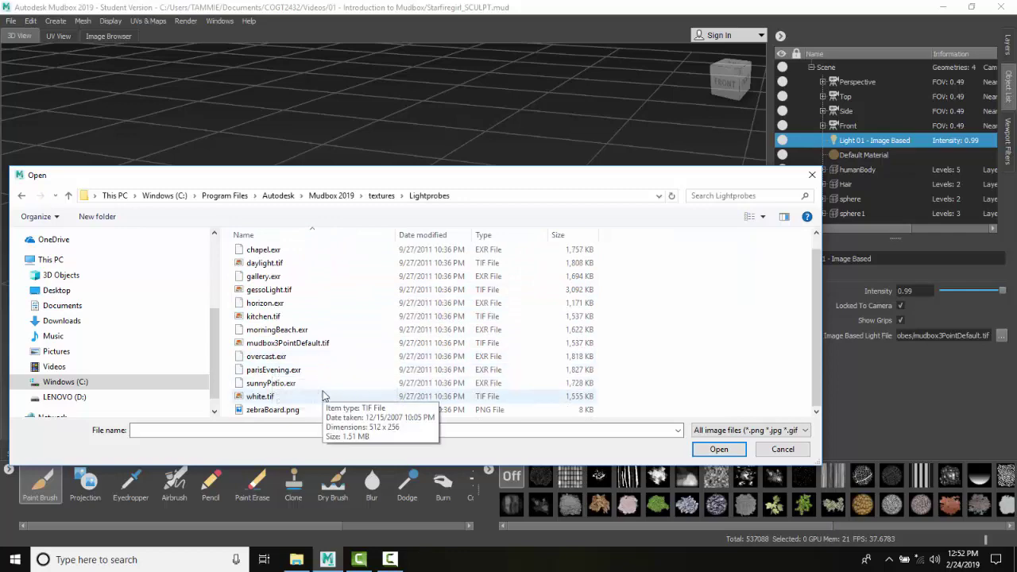
click(274, 358)
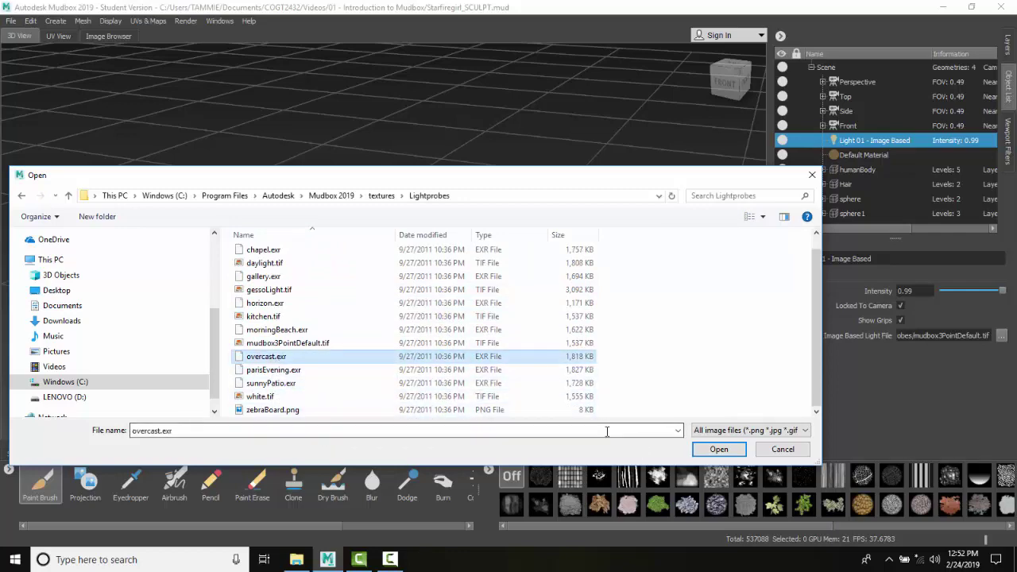
click(718, 449)
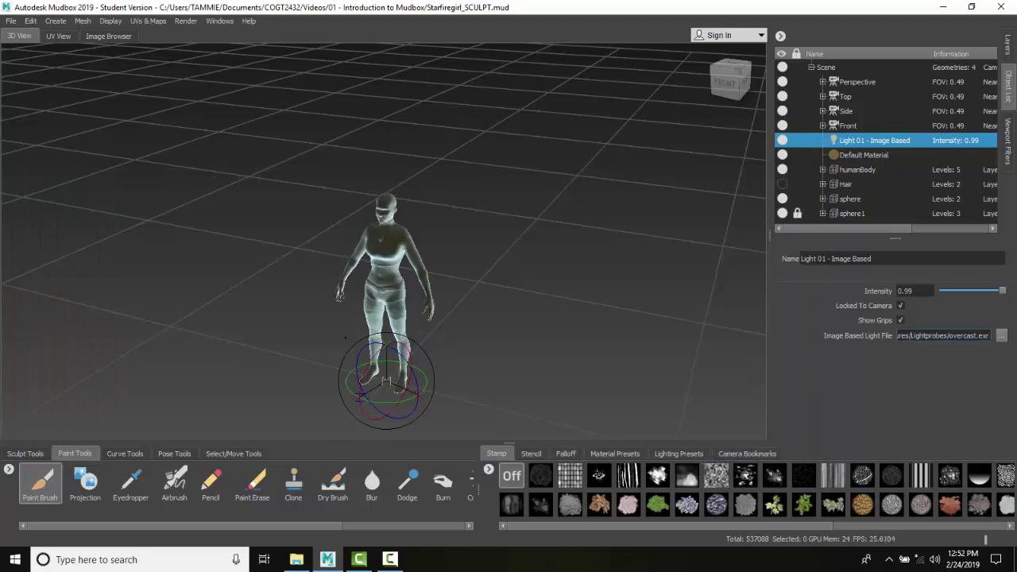
Step: Try morningBeach.exr as the image-based light file
scroll(310, 337, up, 6)
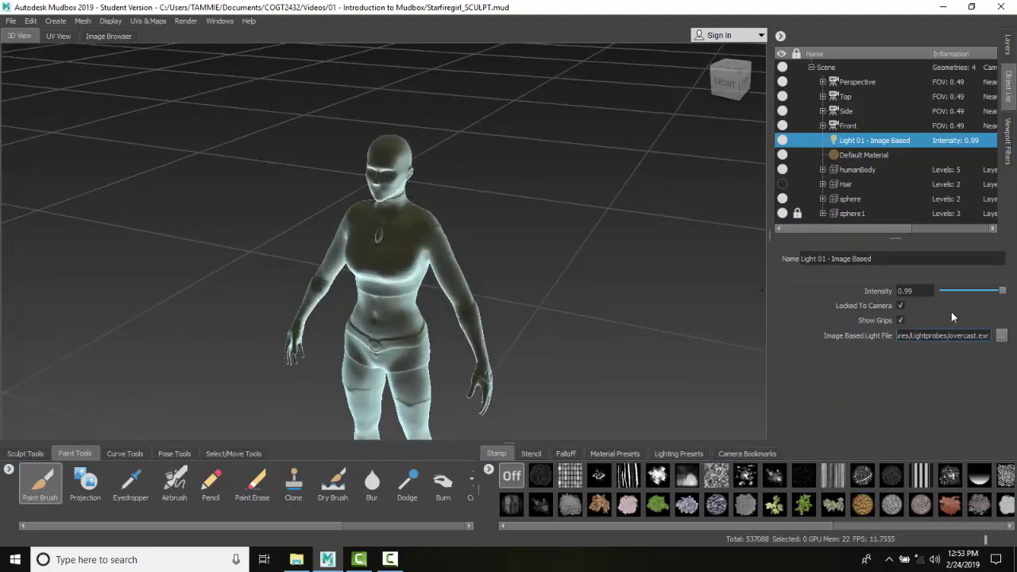
click(1001, 335)
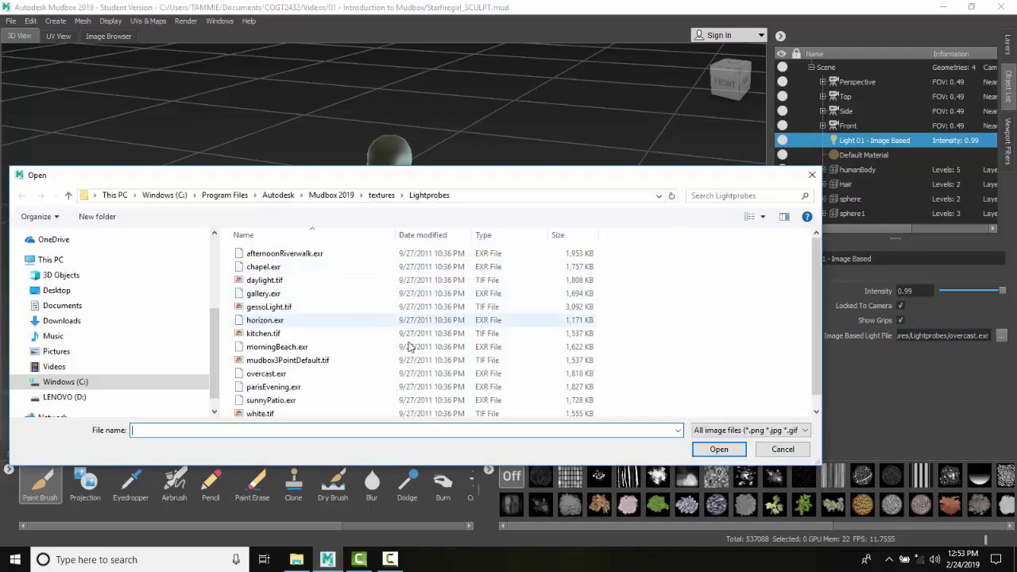
click(282, 347)
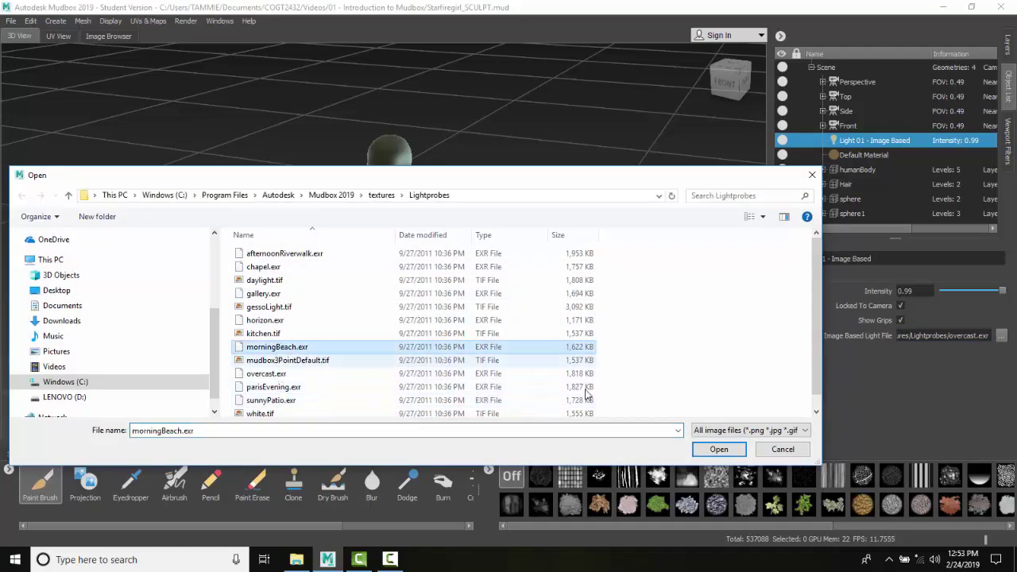
click(719, 449)
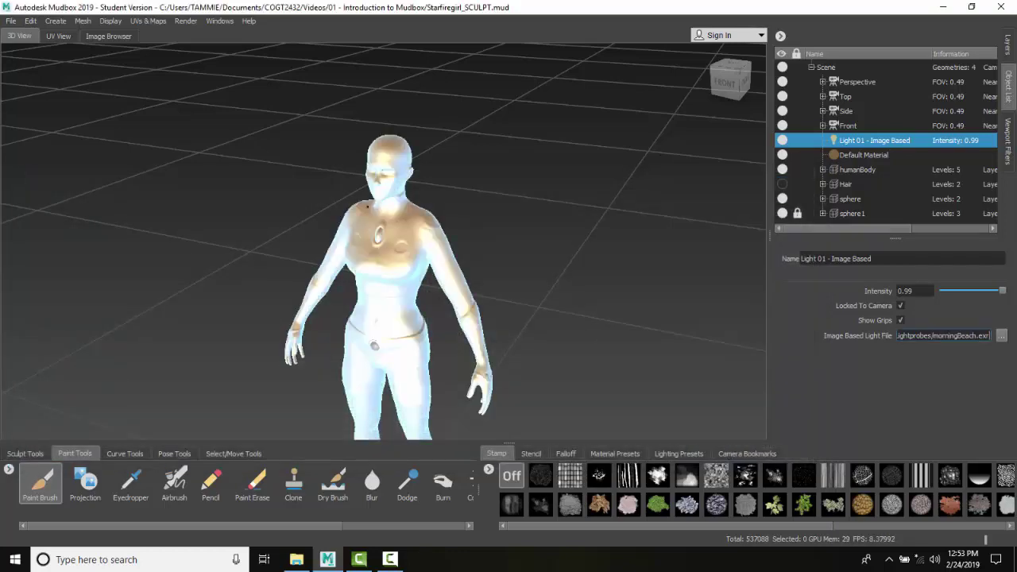
Step: Replace it with the gallery.exr light probe
click(1003, 336)
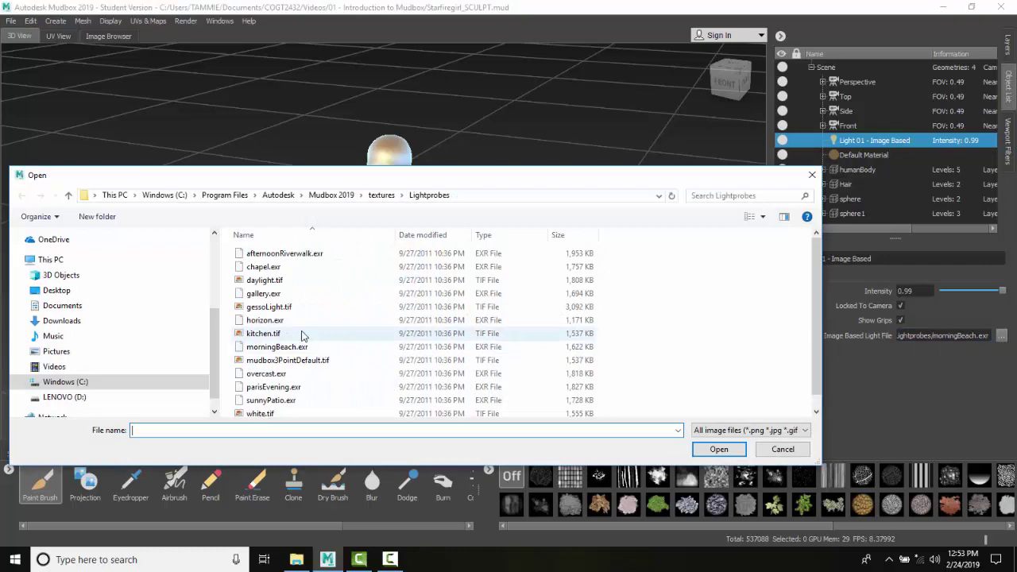
click(269, 294)
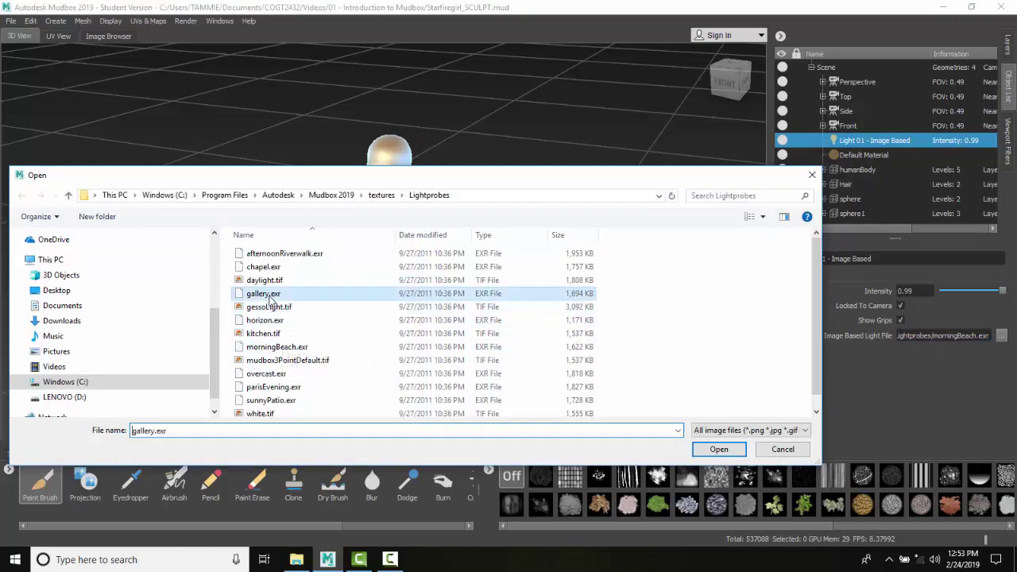
click(736, 449)
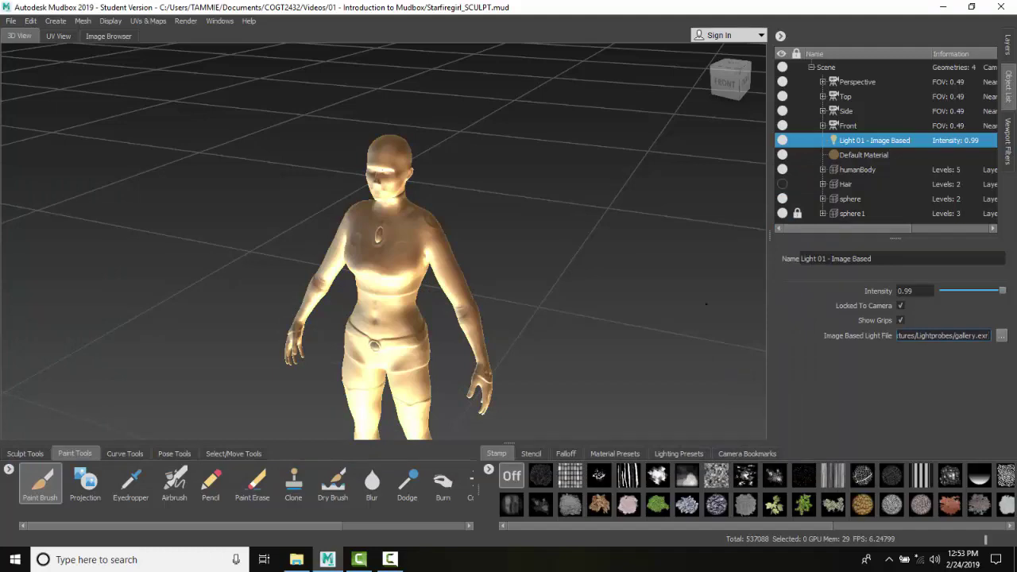
Step: Try parisEvening.exr as the image-based light file
click(1001, 336)
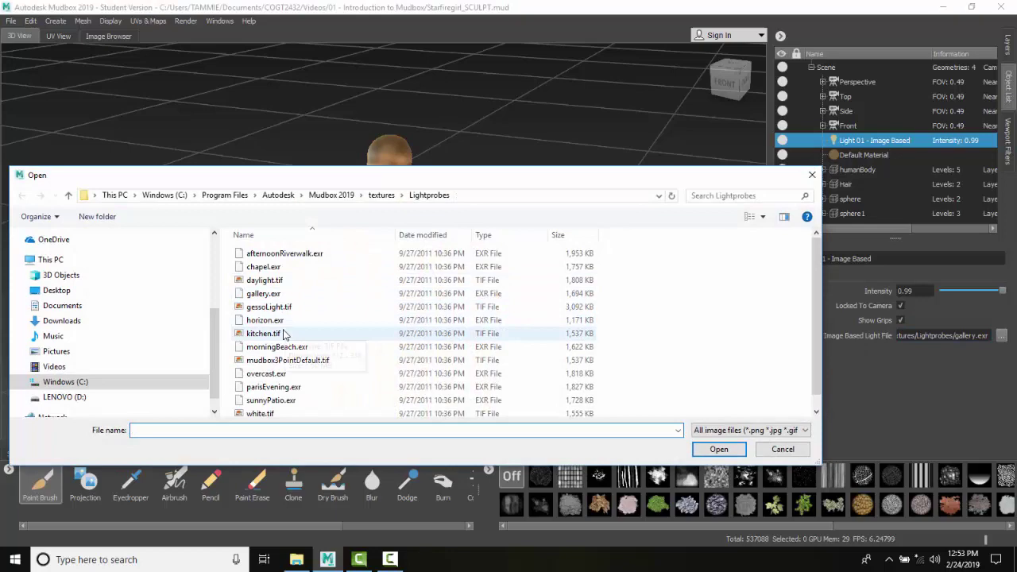
scroll(284, 334, down, 1)
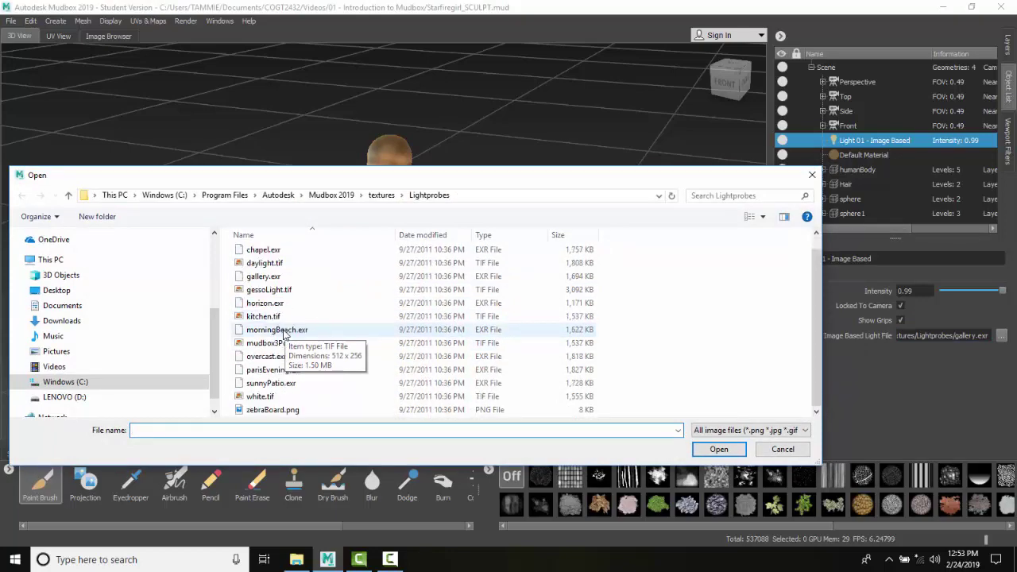
click(274, 370)
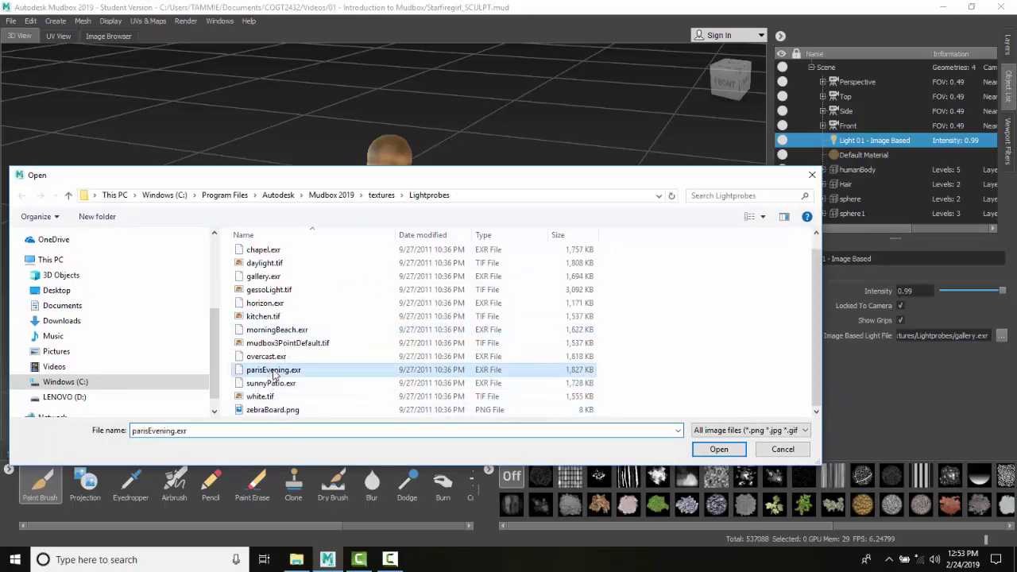
click(718, 450)
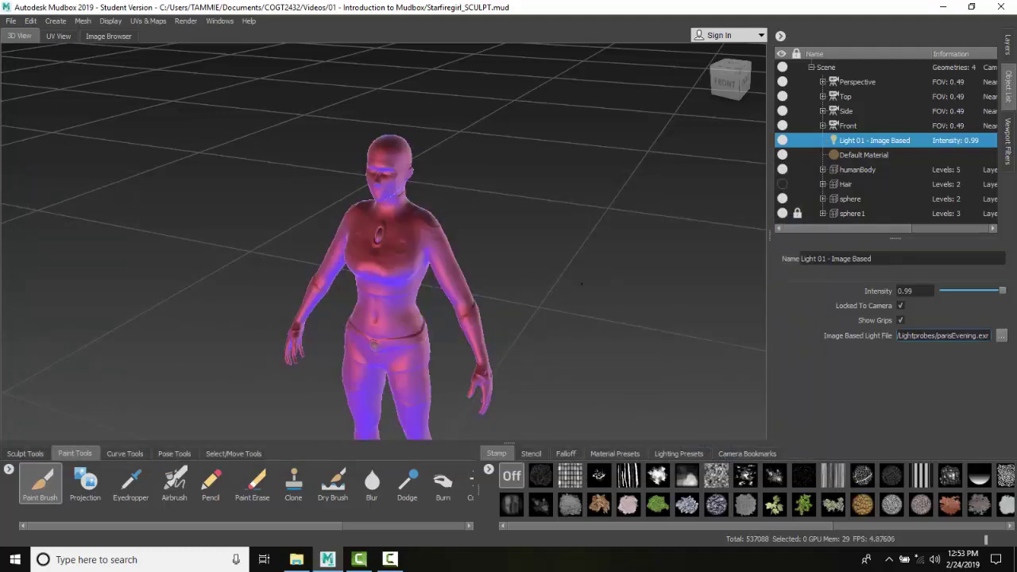
Step: Replace it with the horizon.exr light probe
click(1002, 337)
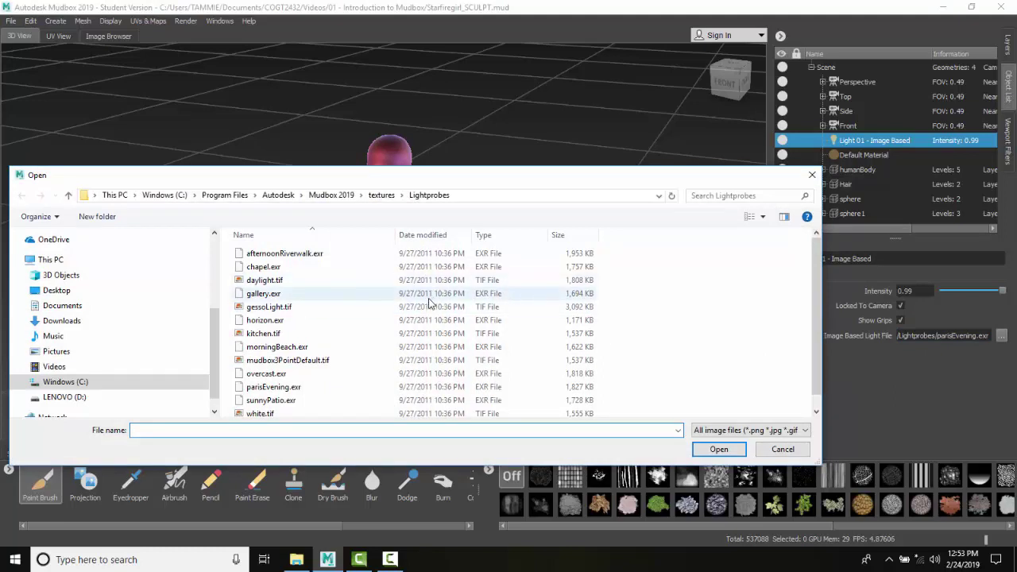
click(265, 334)
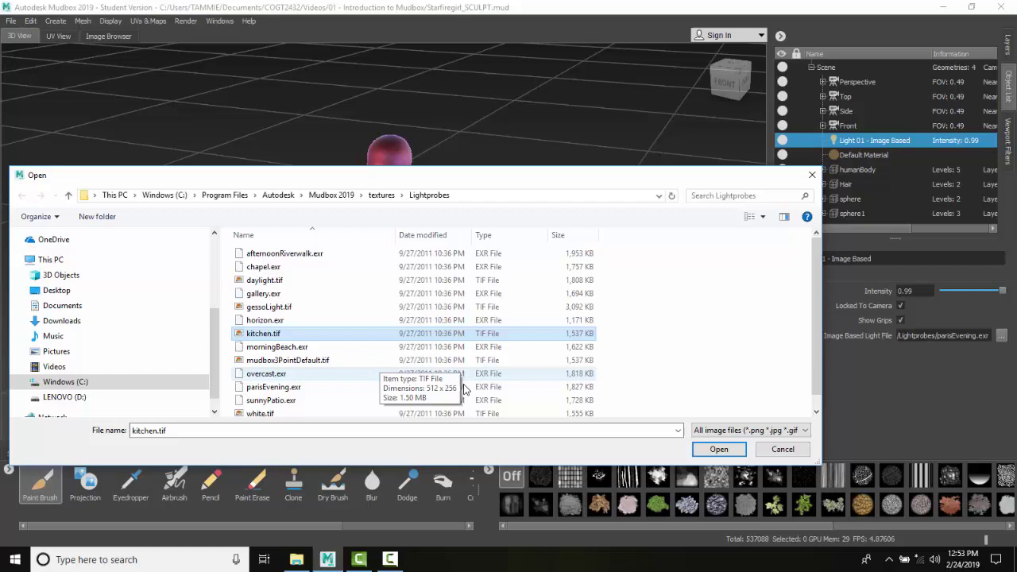
click(264, 320)
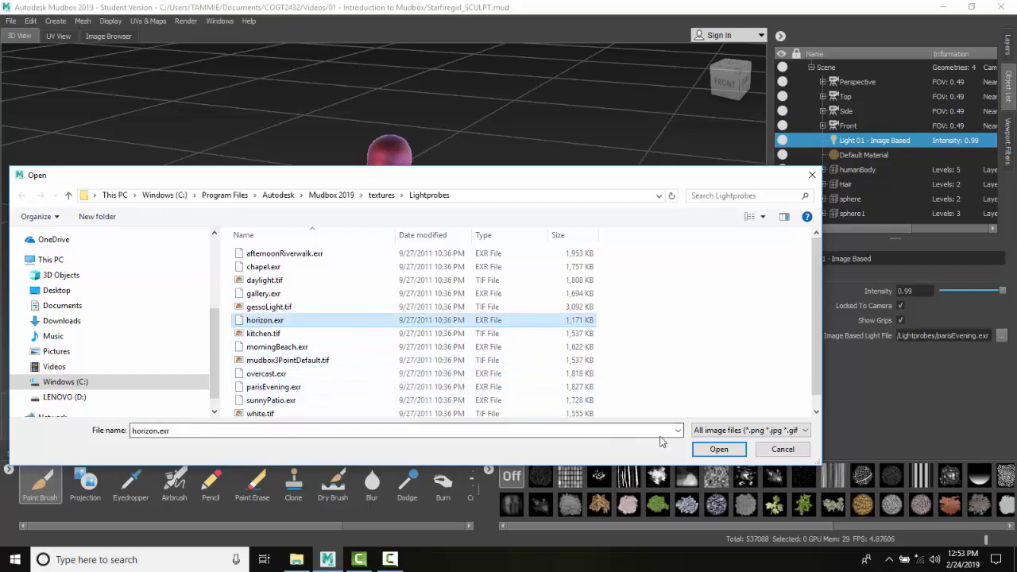
click(713, 452)
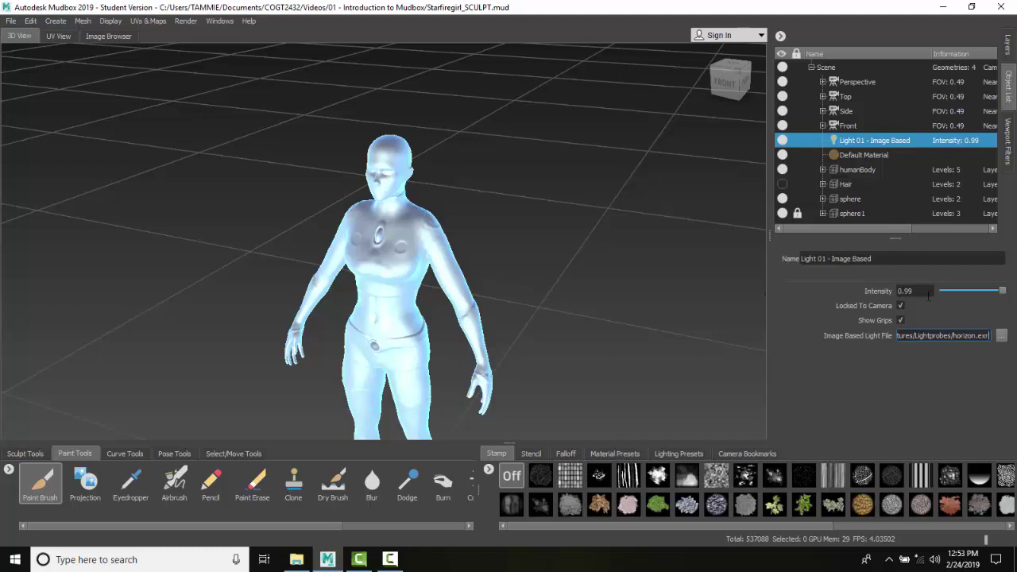
scroll(507, 306, down, 2)
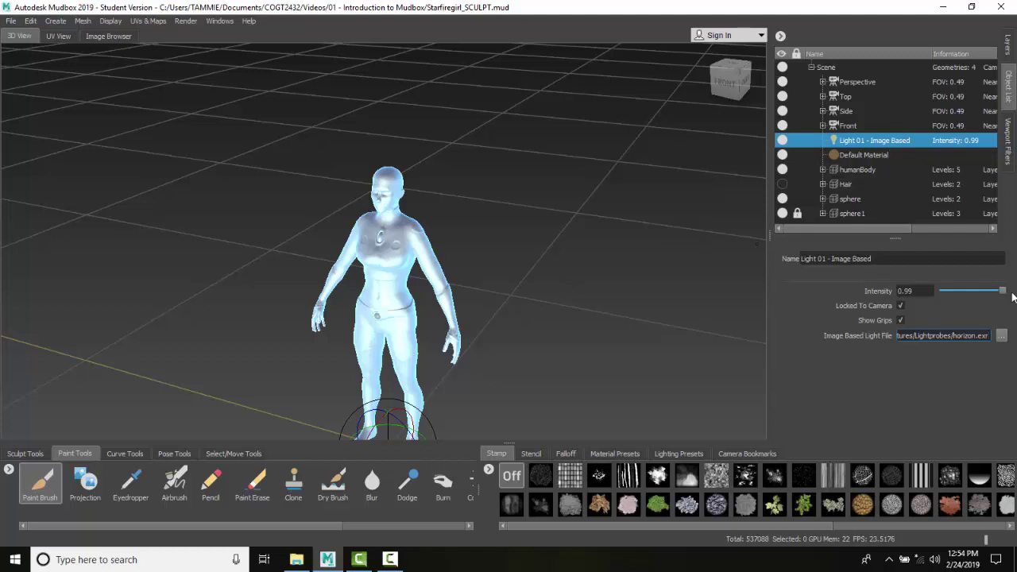
drag(1003, 291, 969, 291)
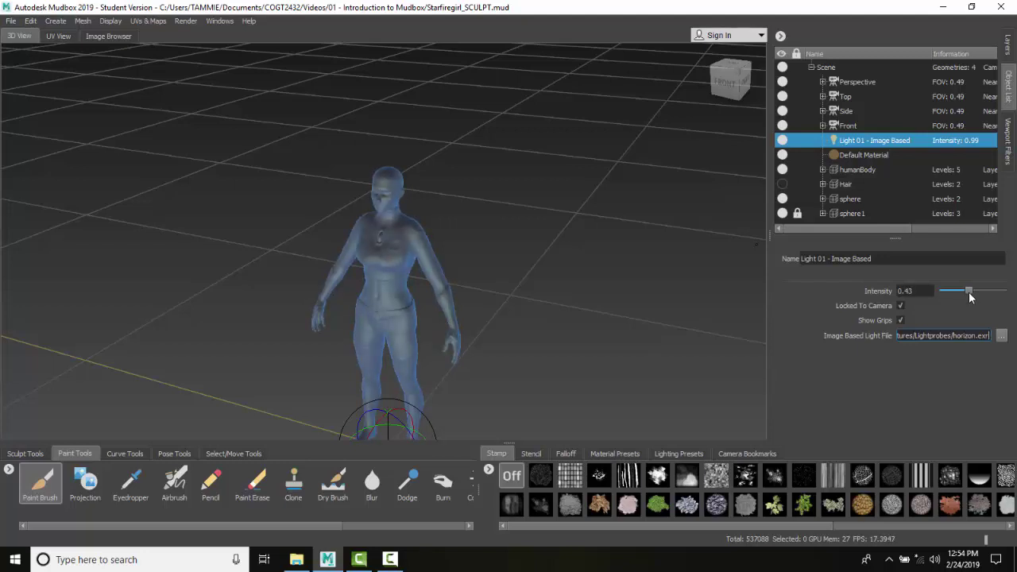
drag(968, 292, 1005, 294)
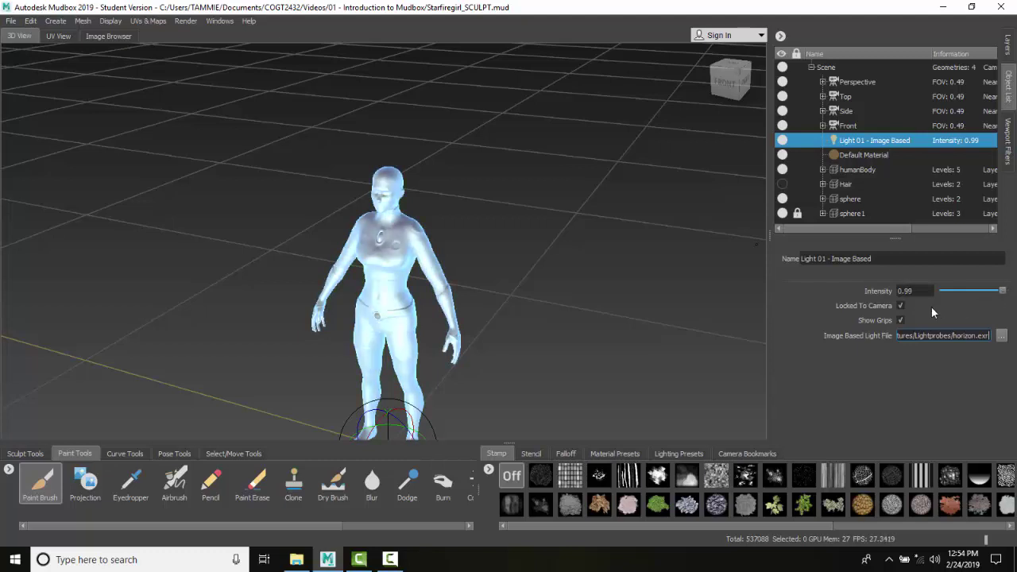